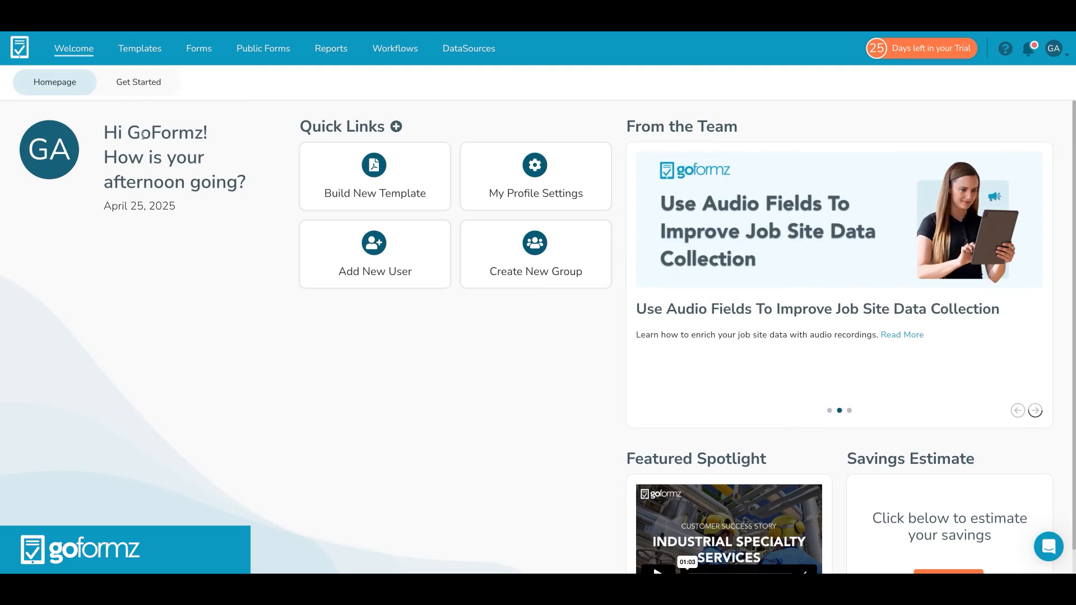
Look through the Templates, Forms and Public Forms pages and the account options.
click(129, 52)
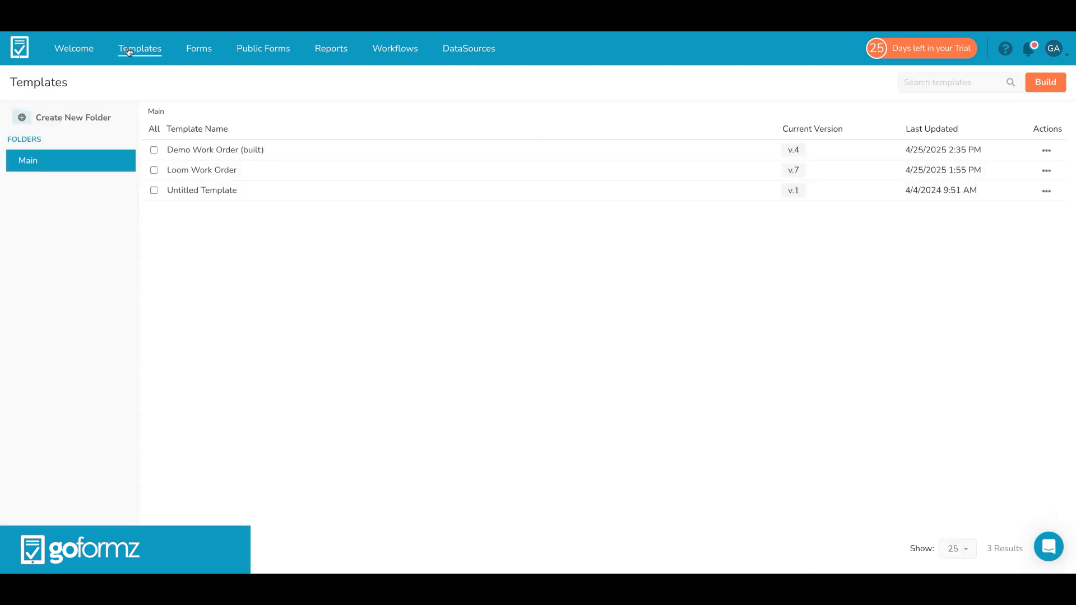
click(190, 51)
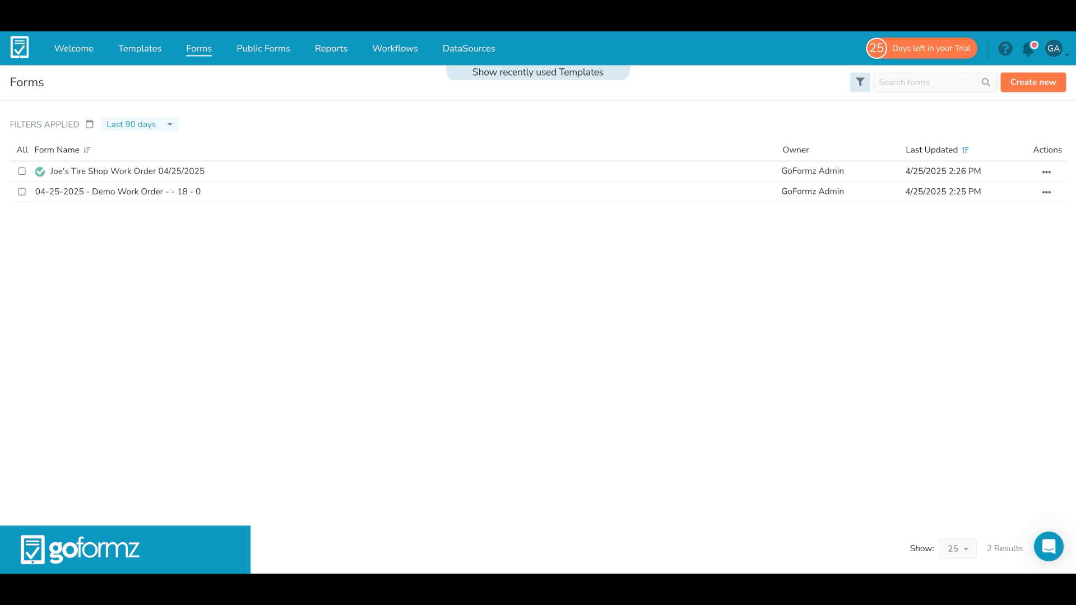
click(267, 49)
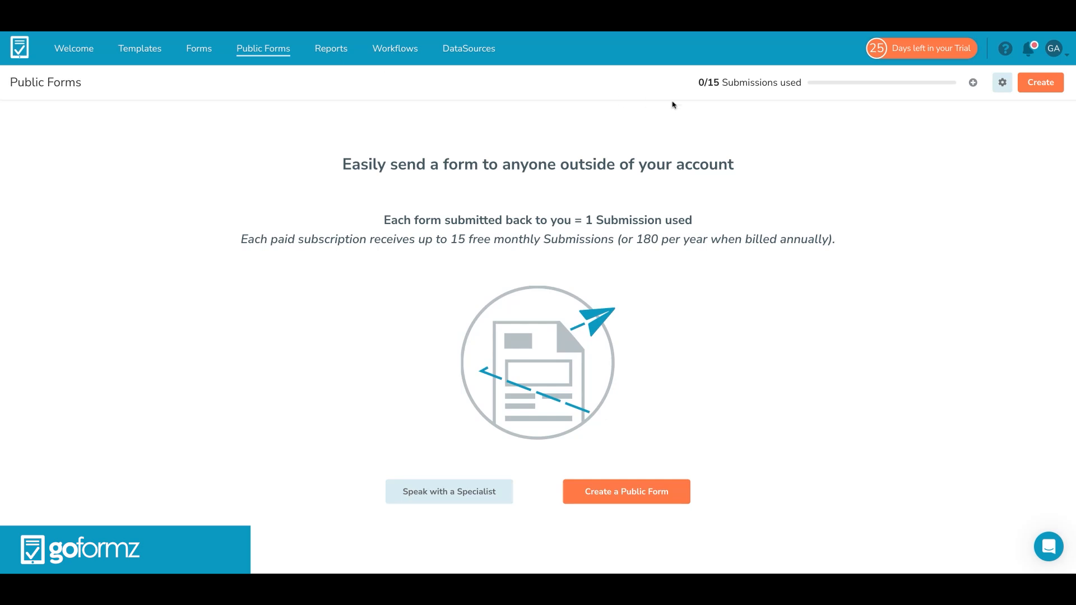
click(1056, 52)
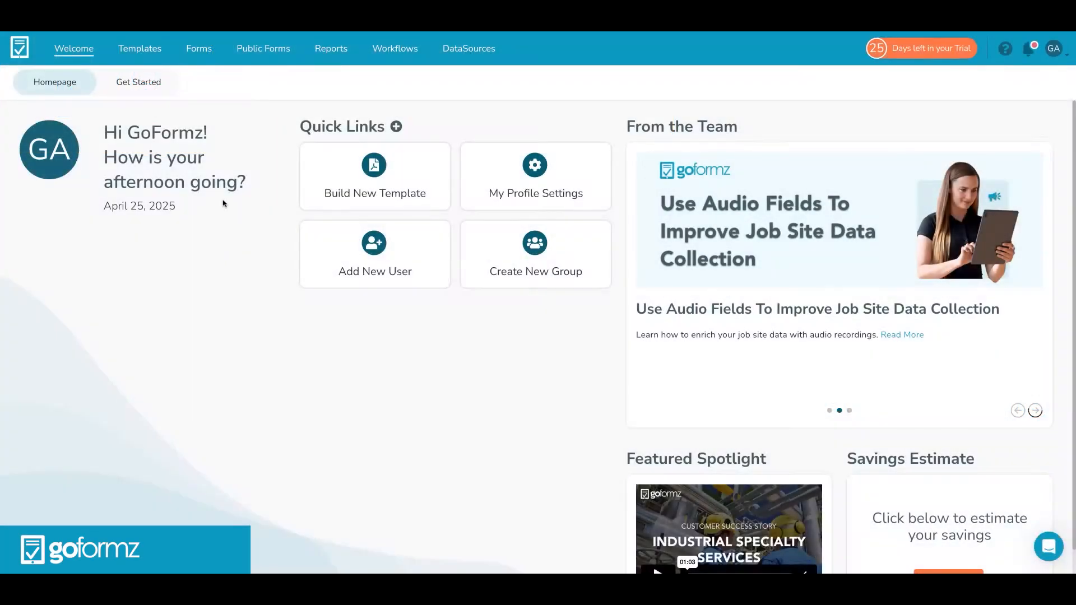
Start building a new template from an existing PDF.
click(137, 49)
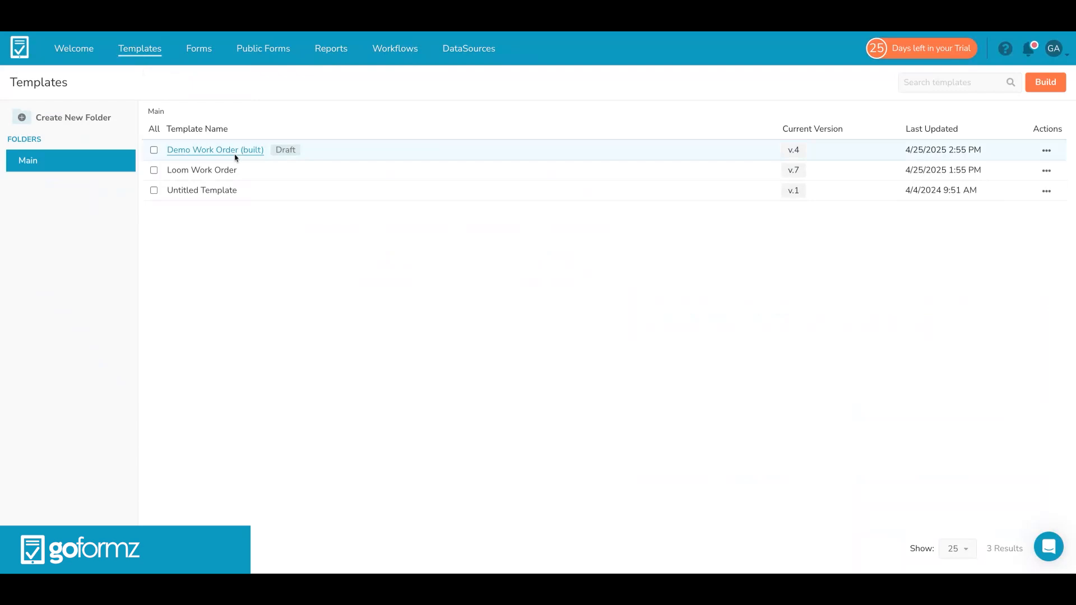
click(1059, 84)
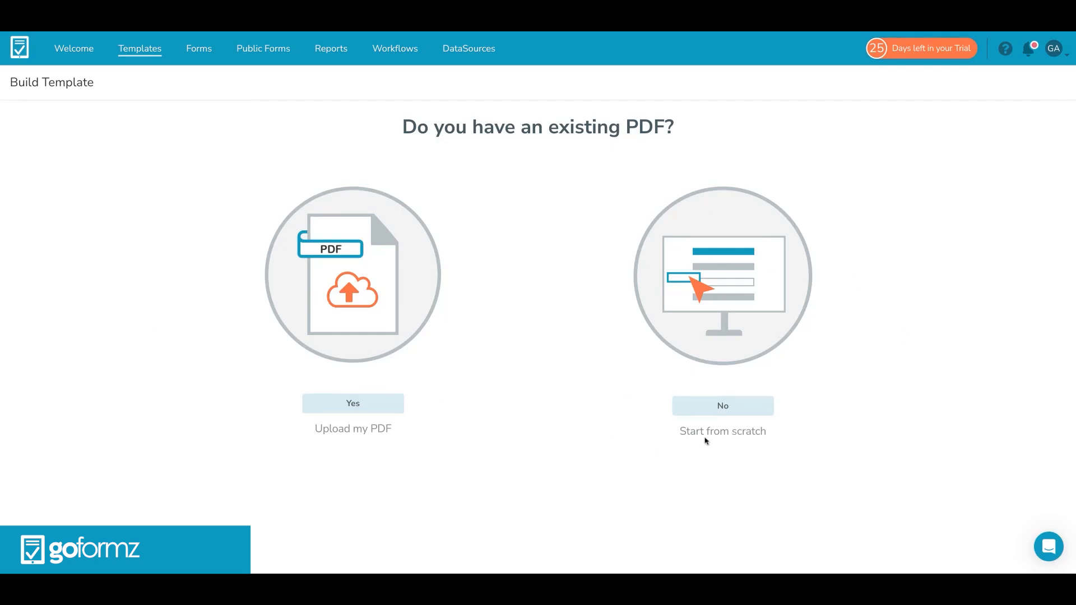
click(374, 410)
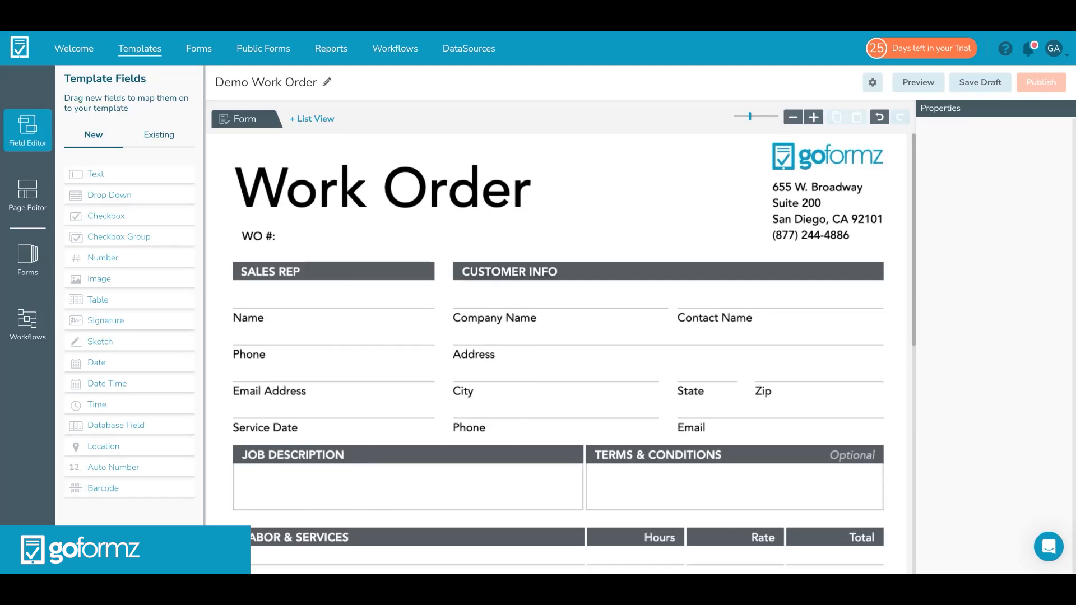
Place a text field on the Name line of the Sales Rep section and select its name for editing.
drag(95, 173, 271, 301)
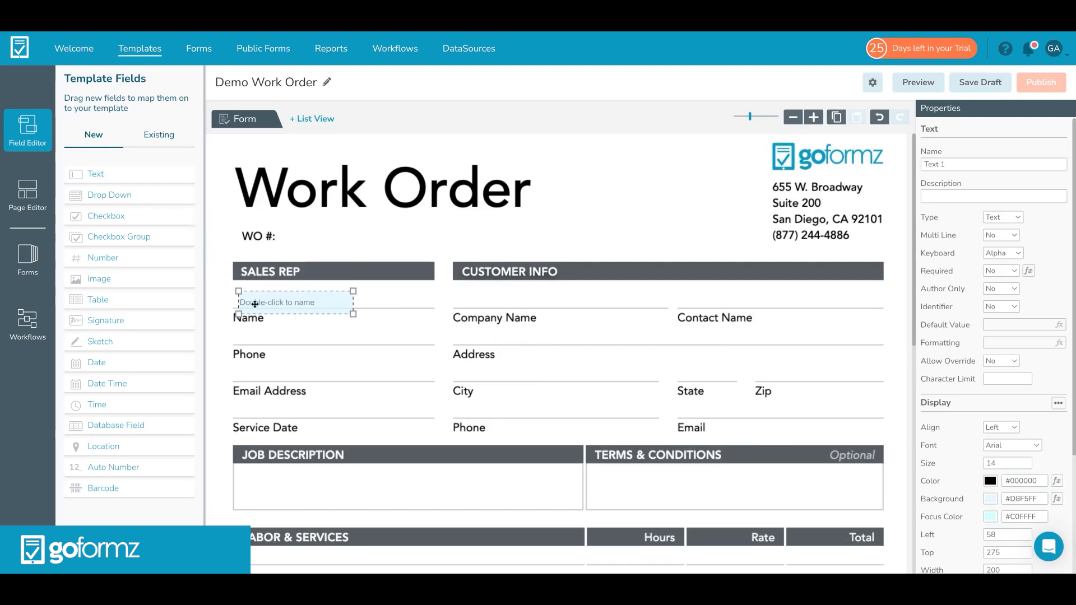
triple_click(965, 165)
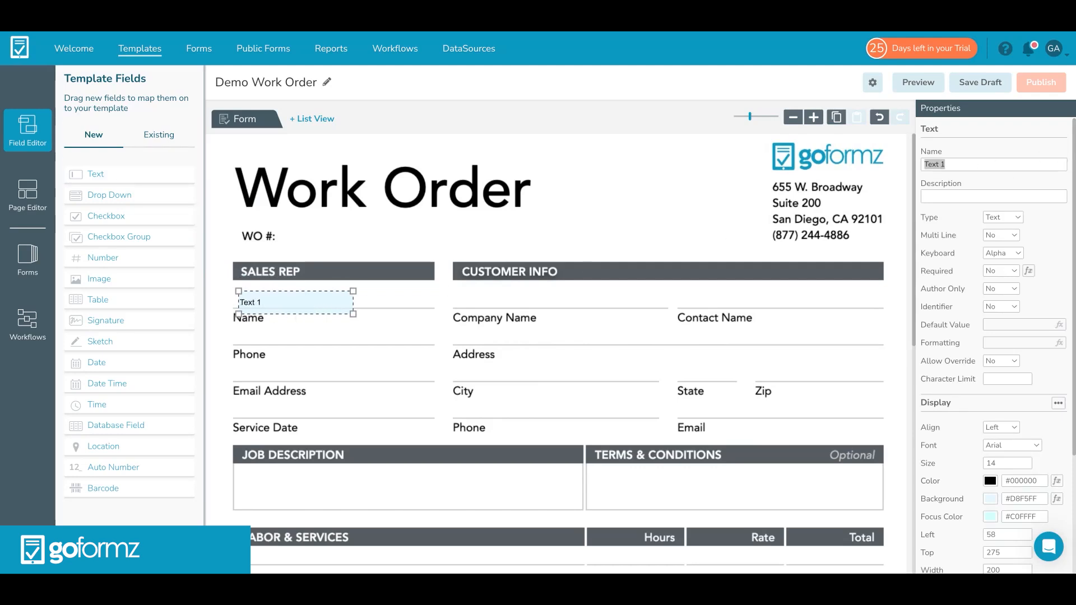
text(Name)
scroll(959, 325, down, 3)
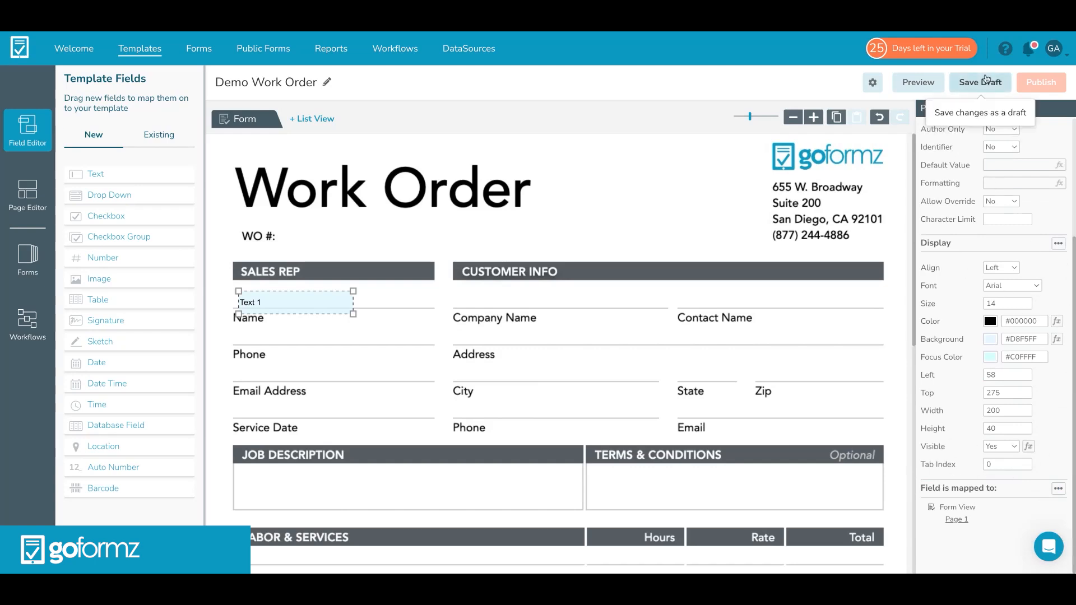
Save the work order template as a draft and publish the Demo Work Order (built) template.
click(987, 88)
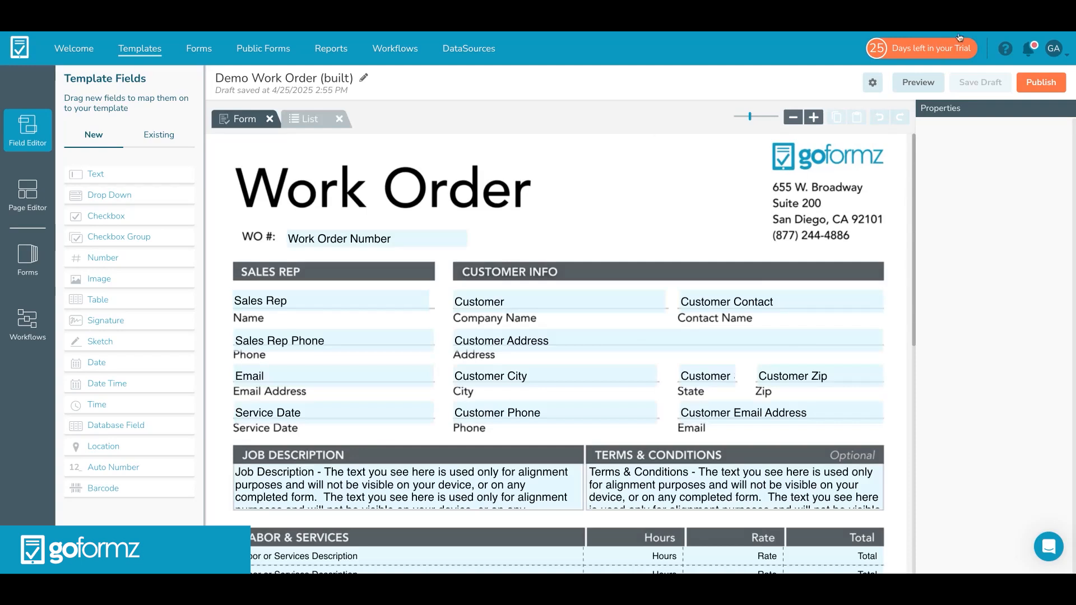
click(1051, 87)
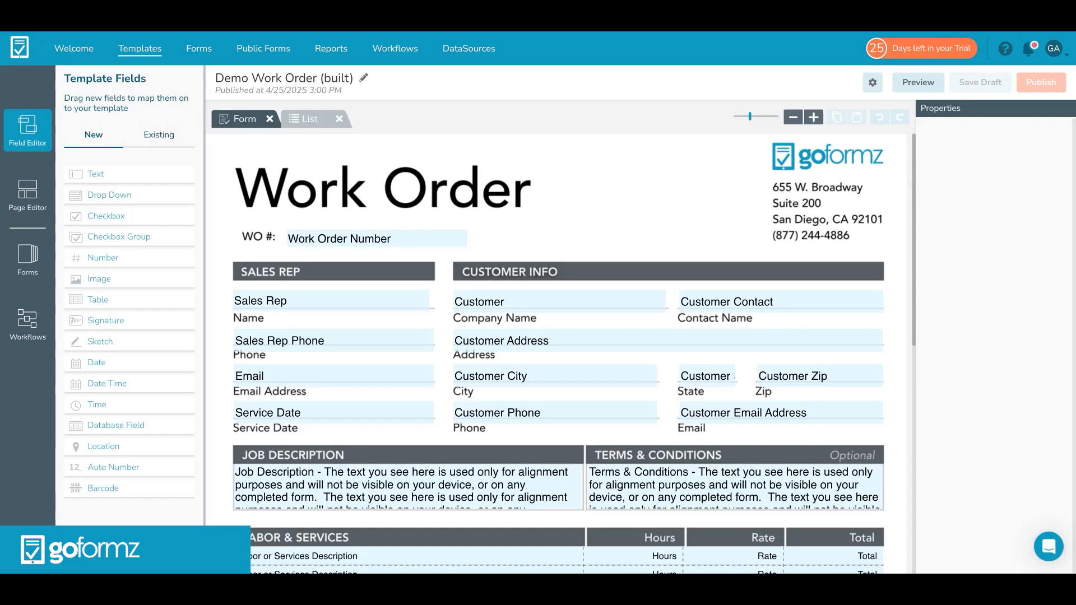
Examine the template's list view sections Proposed By and Client Info, and the available template settings.
click(295, 119)
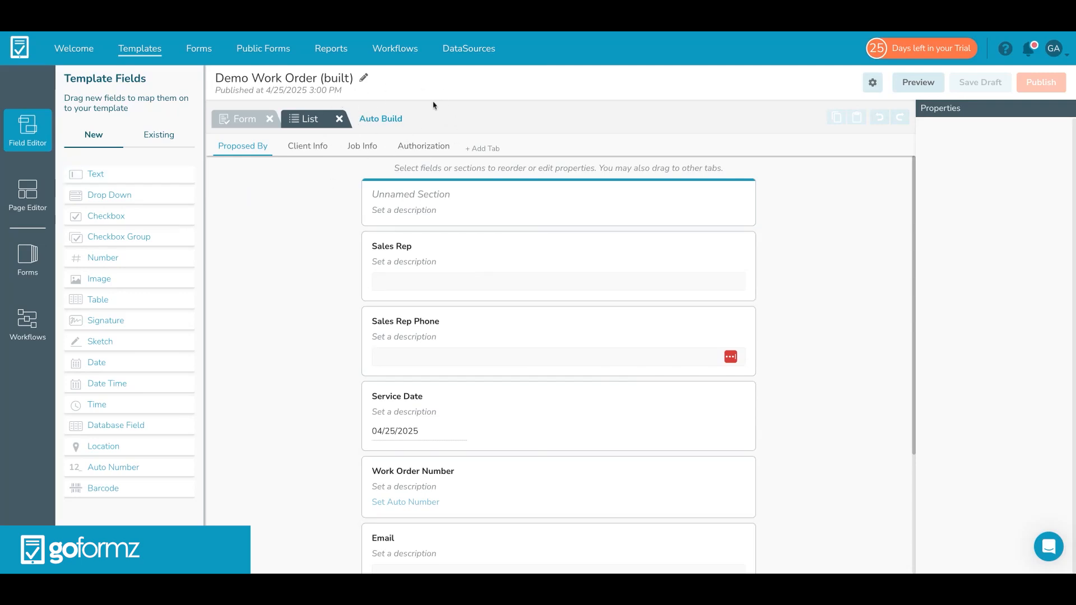
click(295, 147)
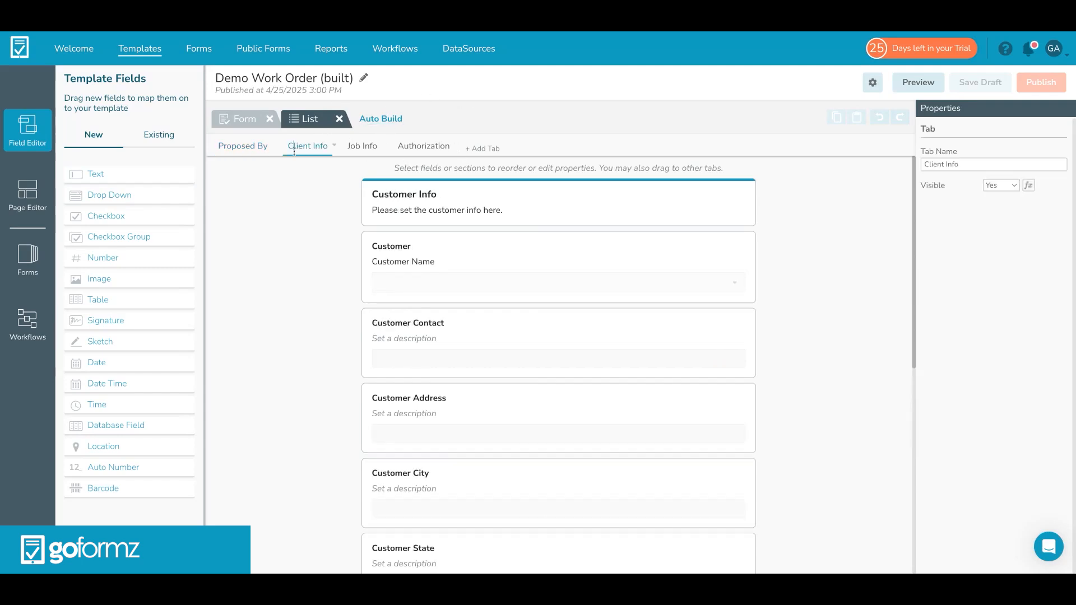
click(247, 147)
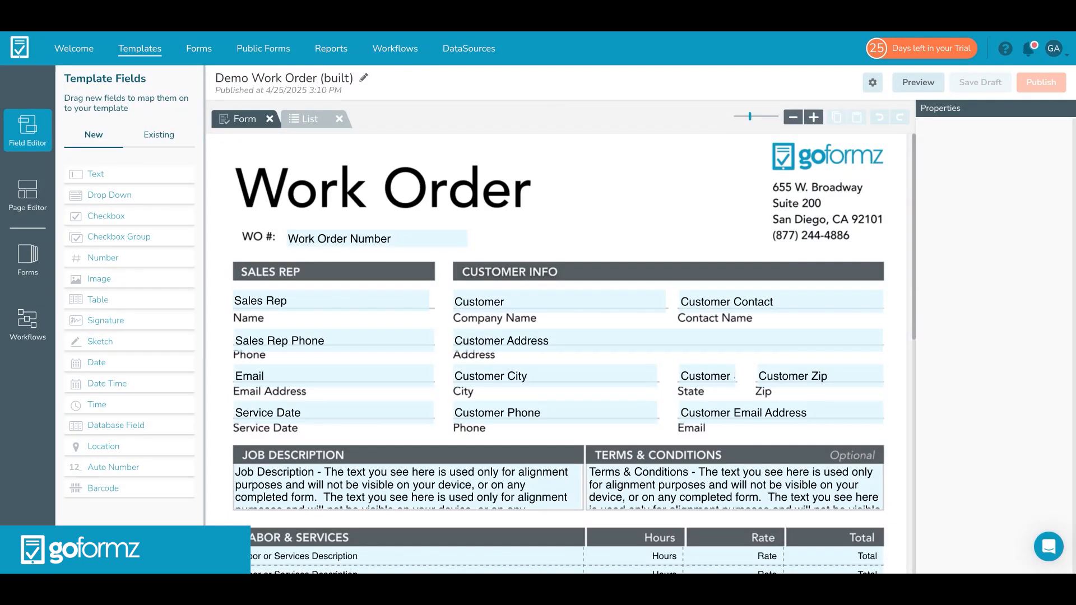
click(873, 83)
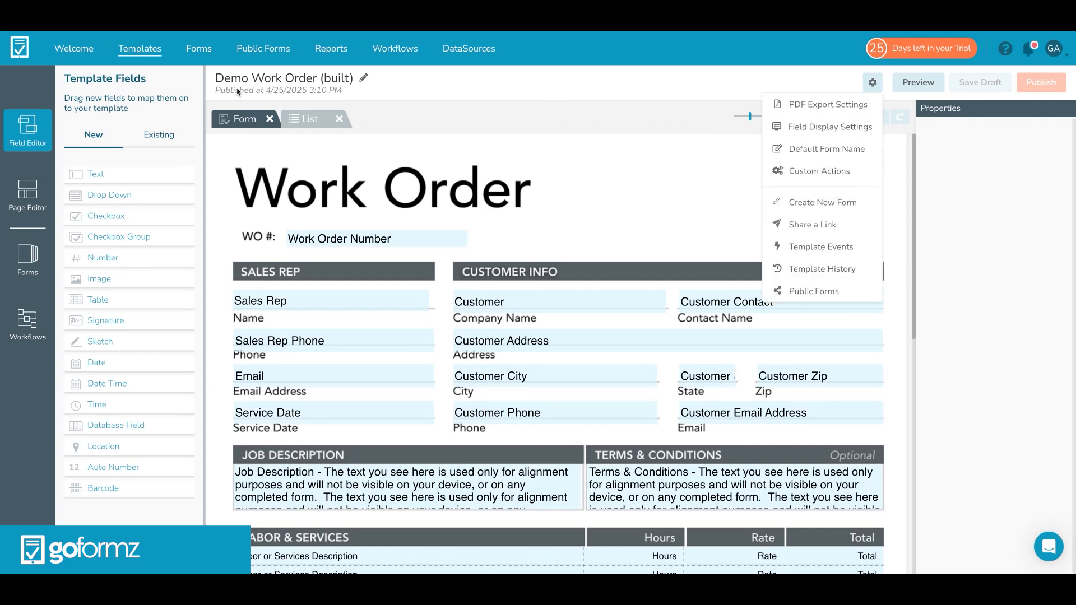
Create a new form from the Demo Work Order (built) template and check the available form actions.
click(204, 52)
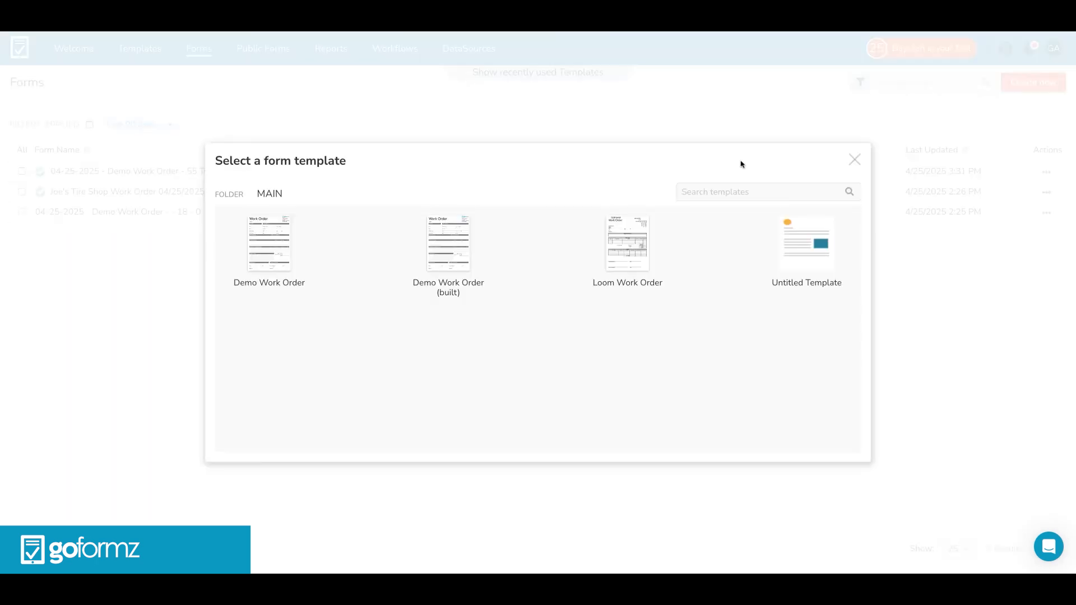
click(458, 260)
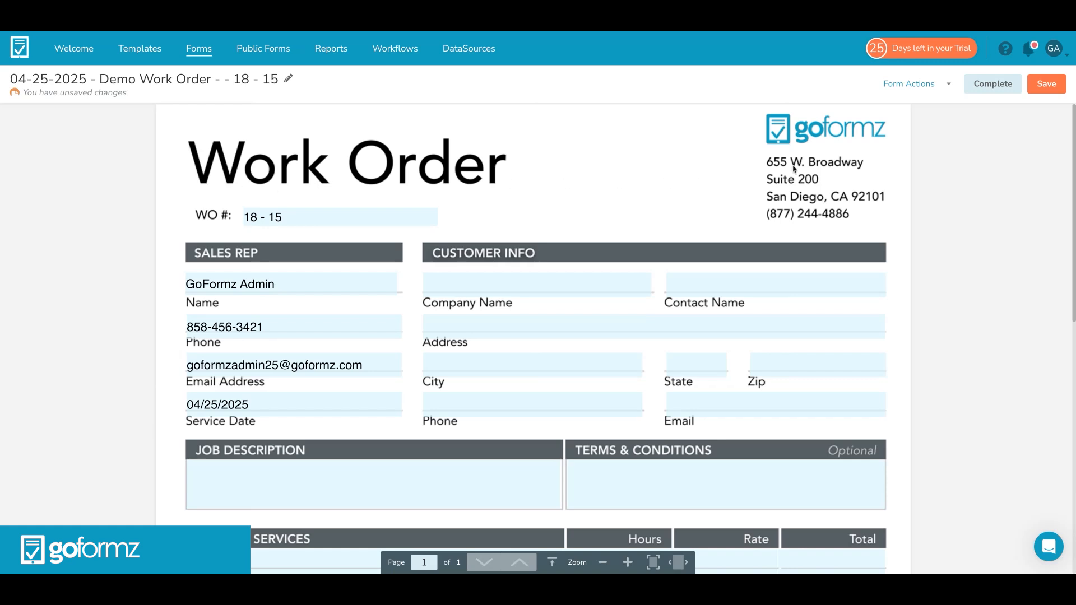
click(949, 85)
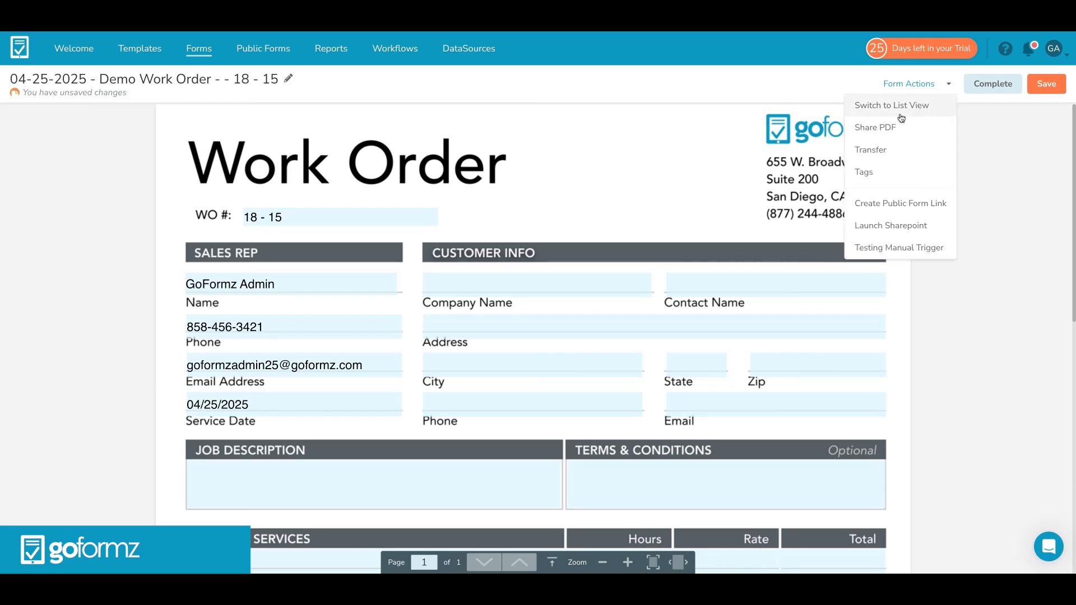
click(694, 153)
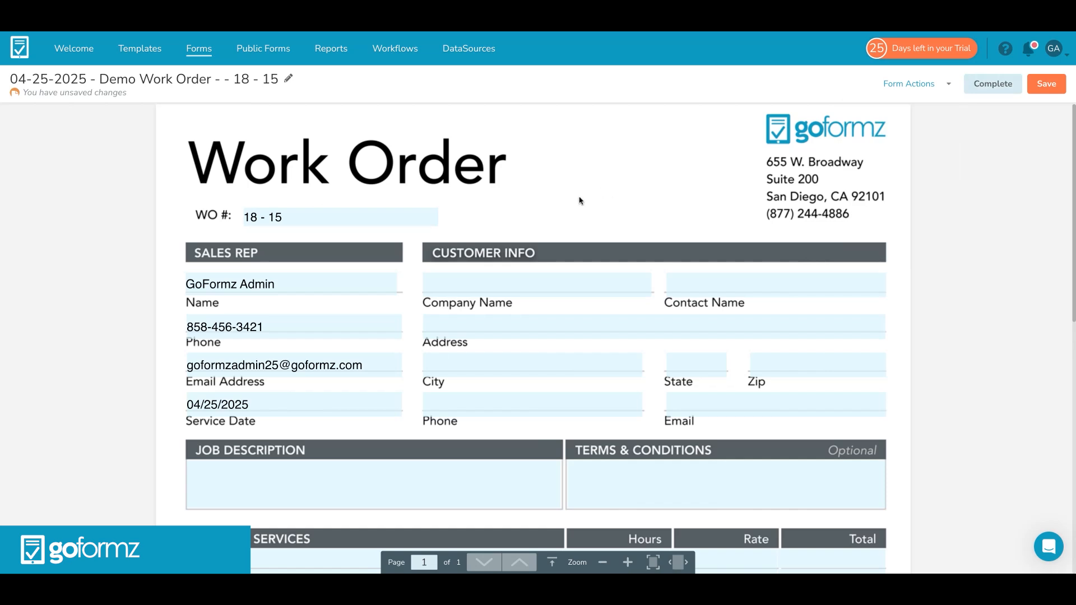
Fill the Customer Info section by choosing the first entry in the Company Name list.
scroll(583, 200, down, 1)
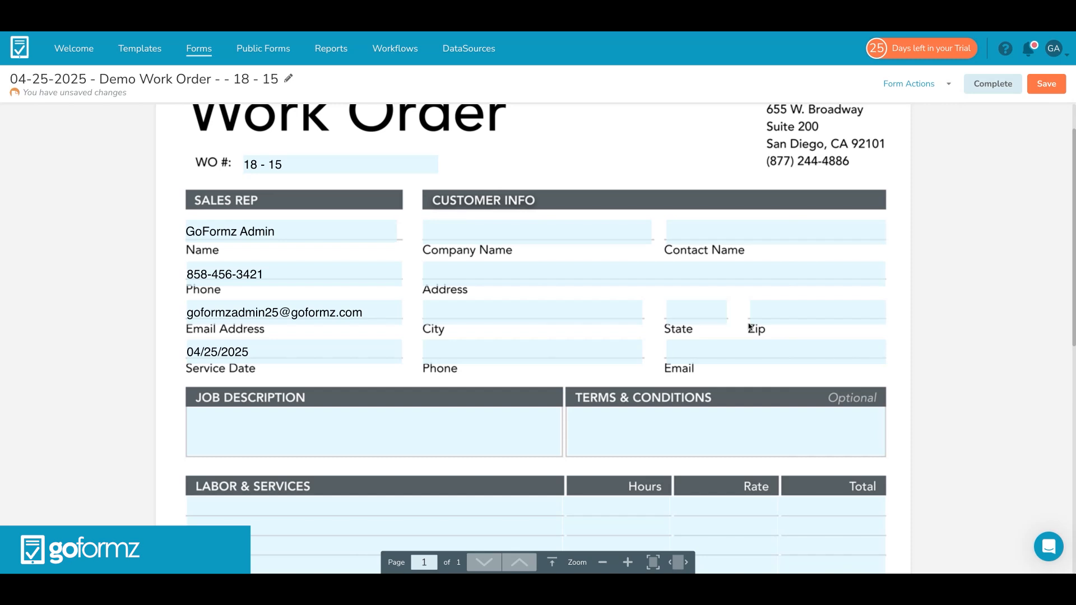
click(548, 232)
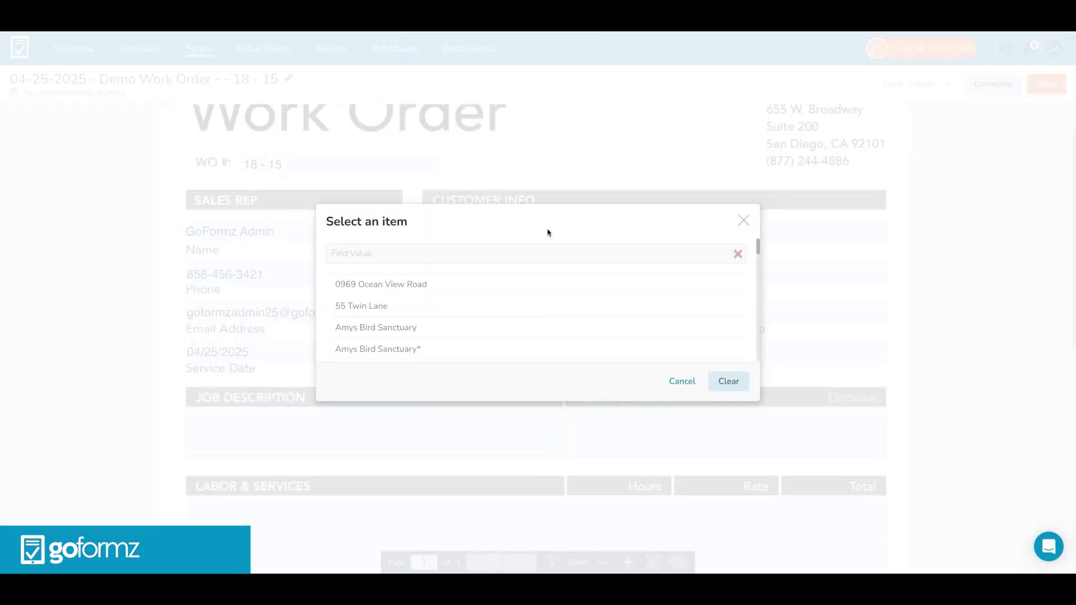
click(436, 284)
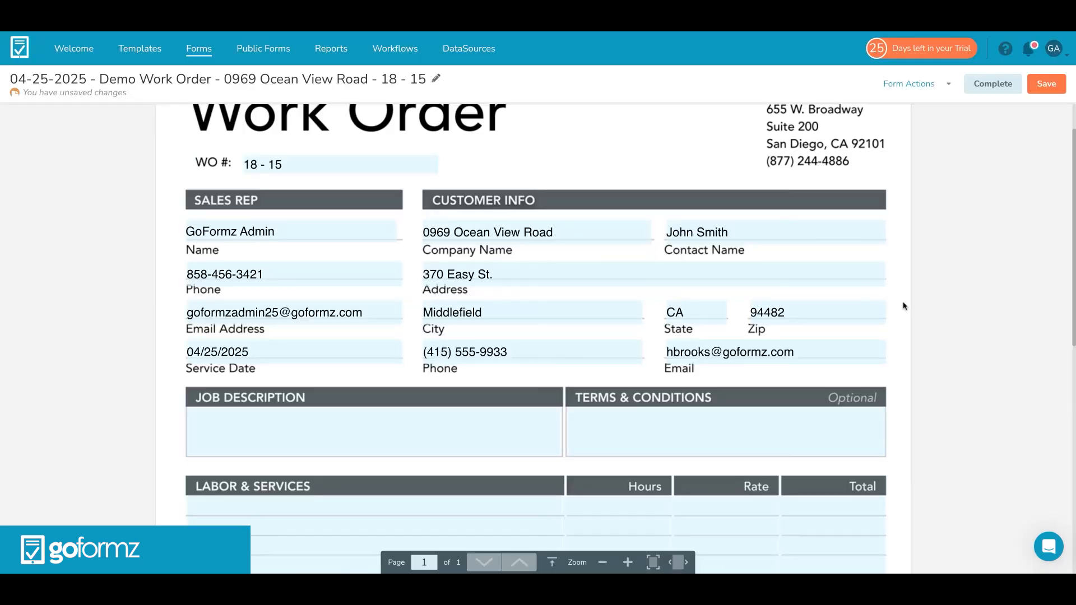
Fill the first Labor & Services row with Concrete, 4 hours and a rate of $100.
scroll(970, 316, down, 4)
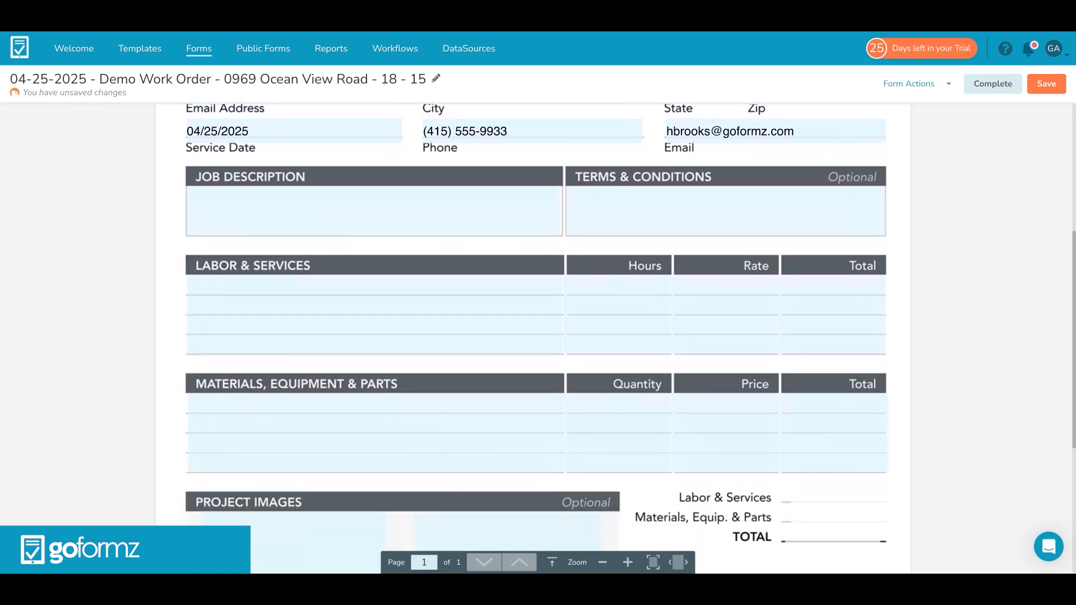
click(313, 294)
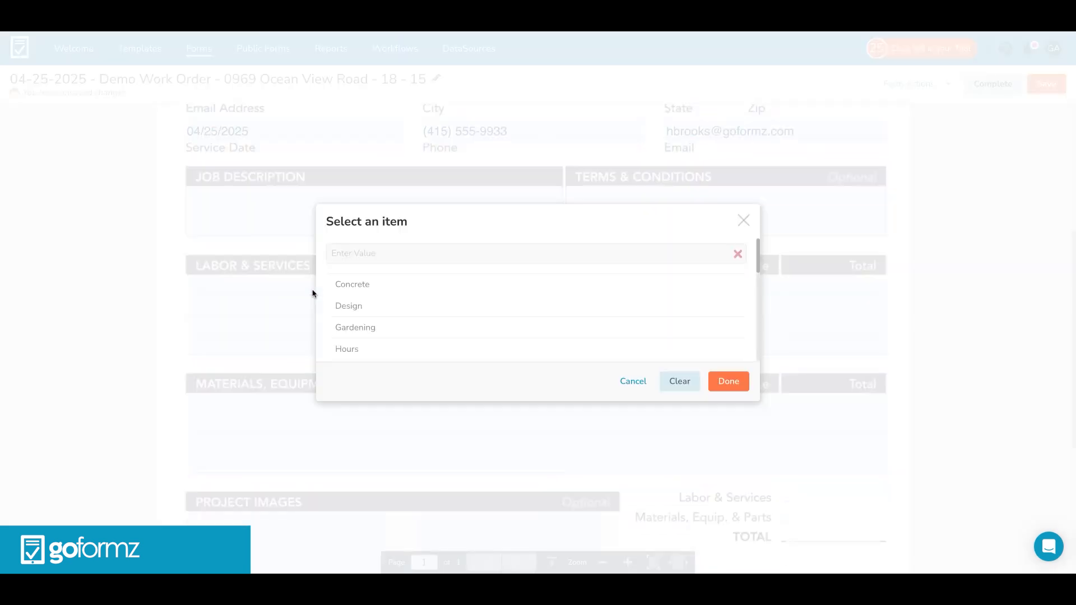
click(406, 289)
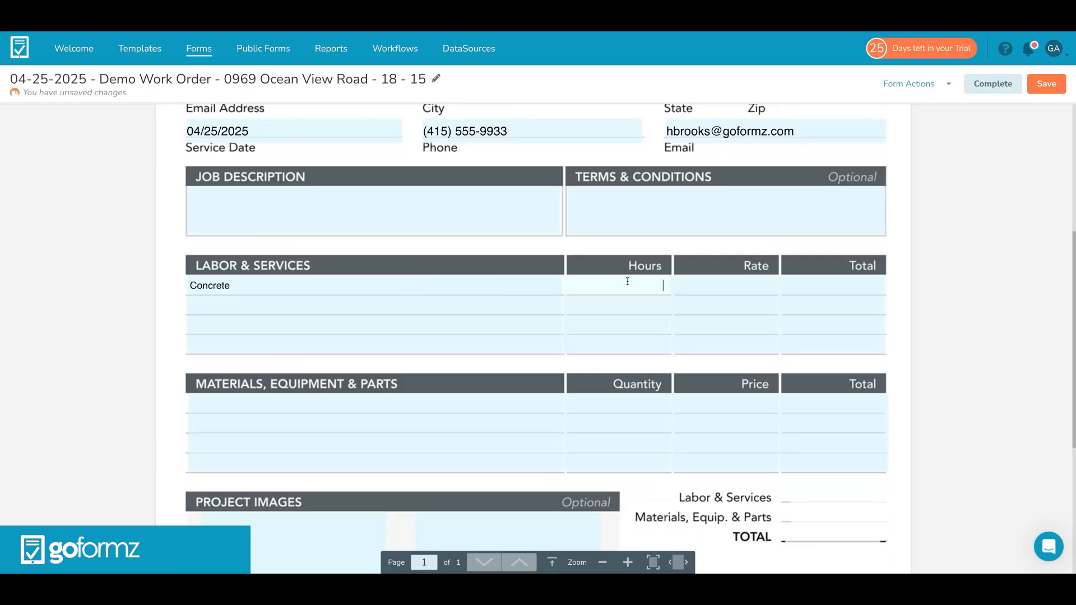
text(4)
click(720, 283)
text(100)
click(971, 256)
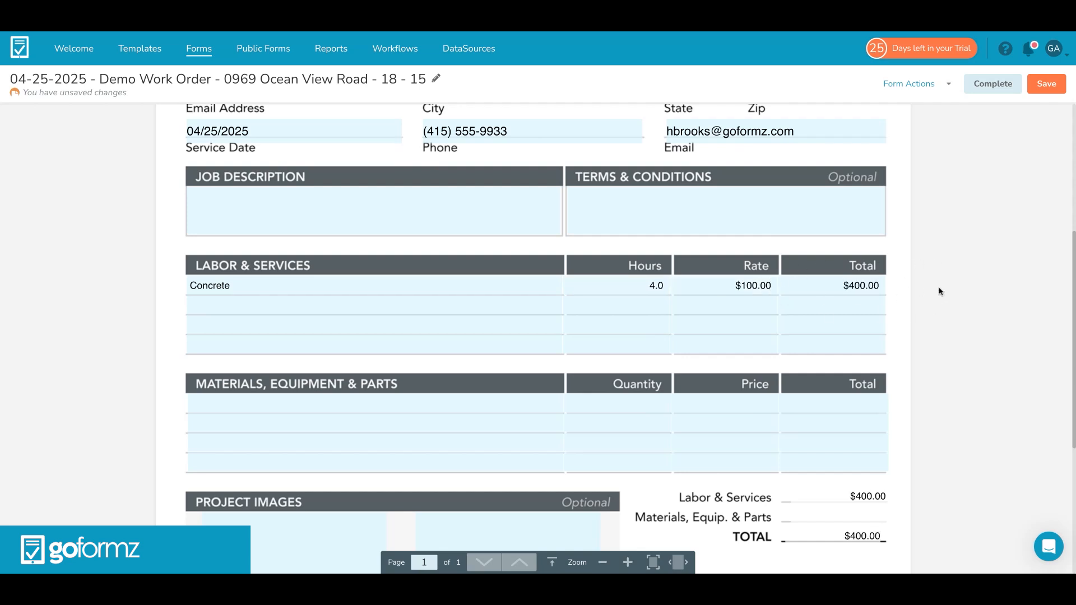
Fill the first Materials, Equipment & Parts row with Fancy Fountain and a quantity of 2.
scroll(978, 279, down, 1)
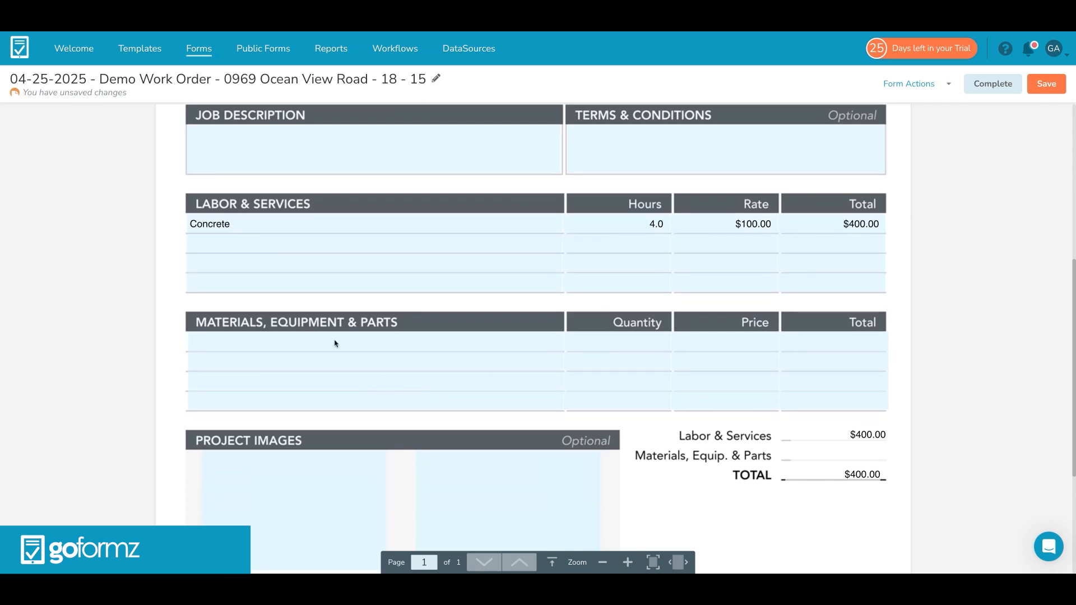
click(318, 346)
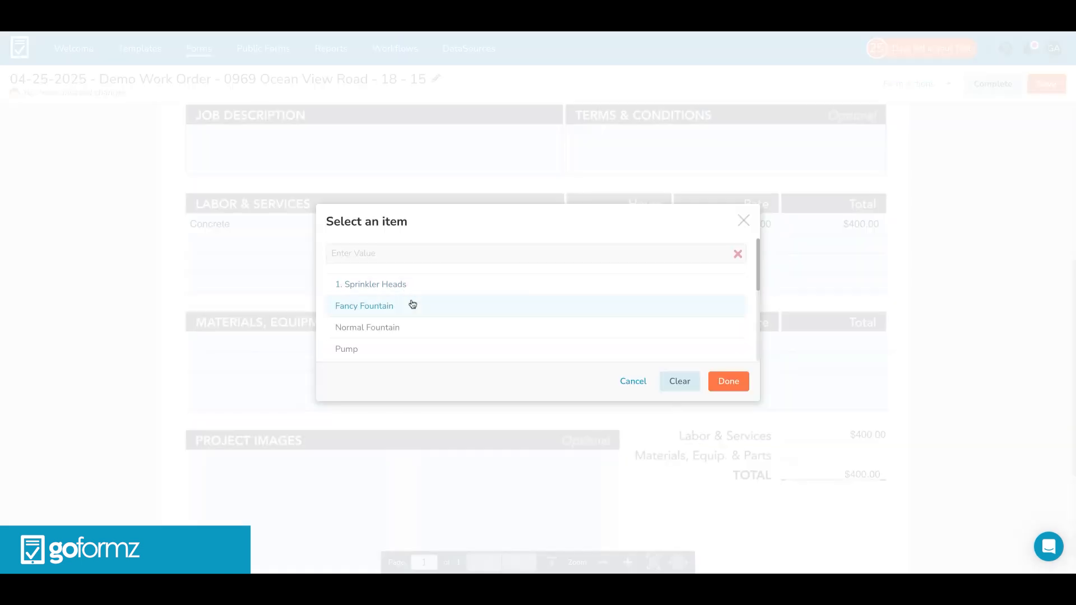
click(409, 306)
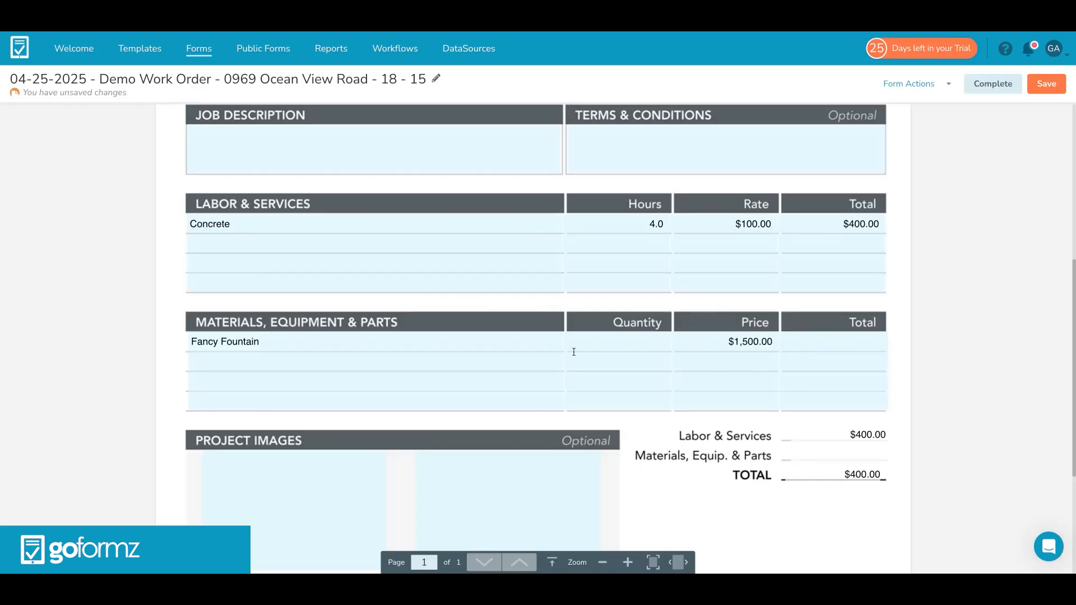
text(2)
click(971, 321)
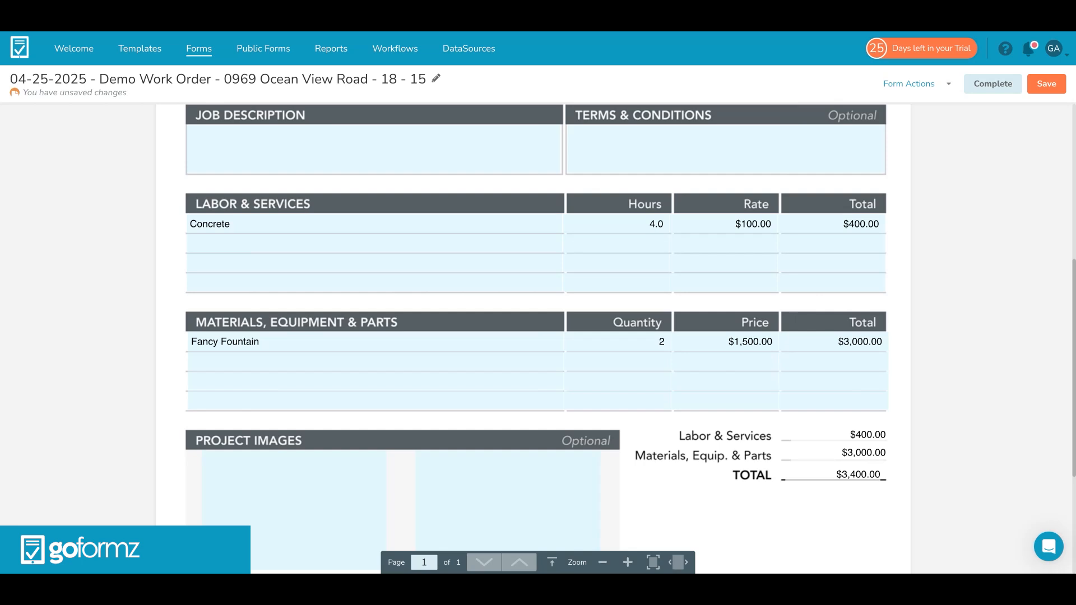
Add the construction site photo as the background of the first Project Images box and finish the sketch.
scroll(535, 336, down, 3)
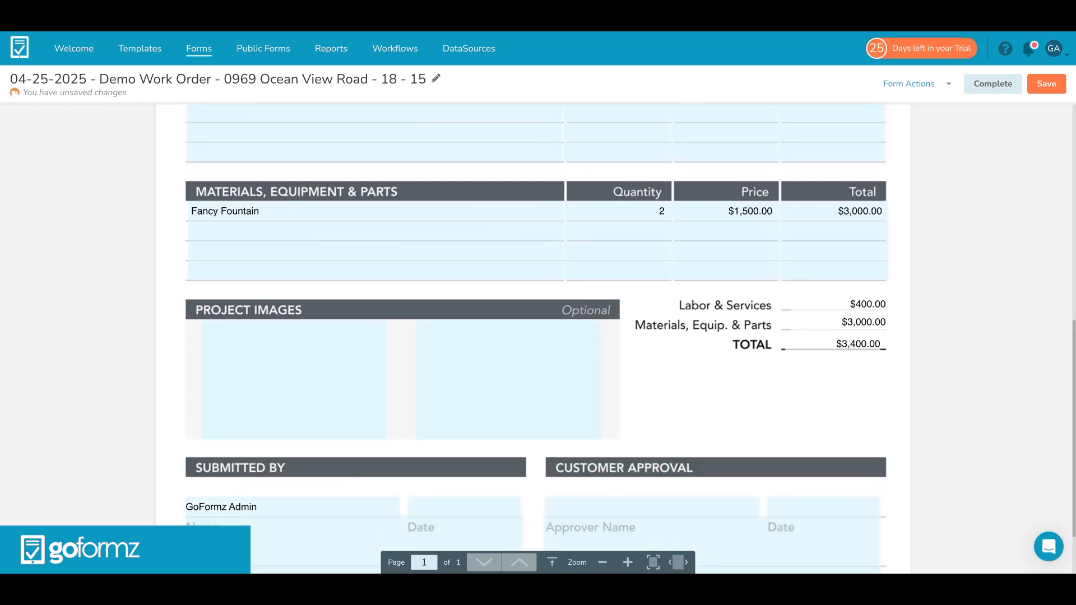
click(313, 370)
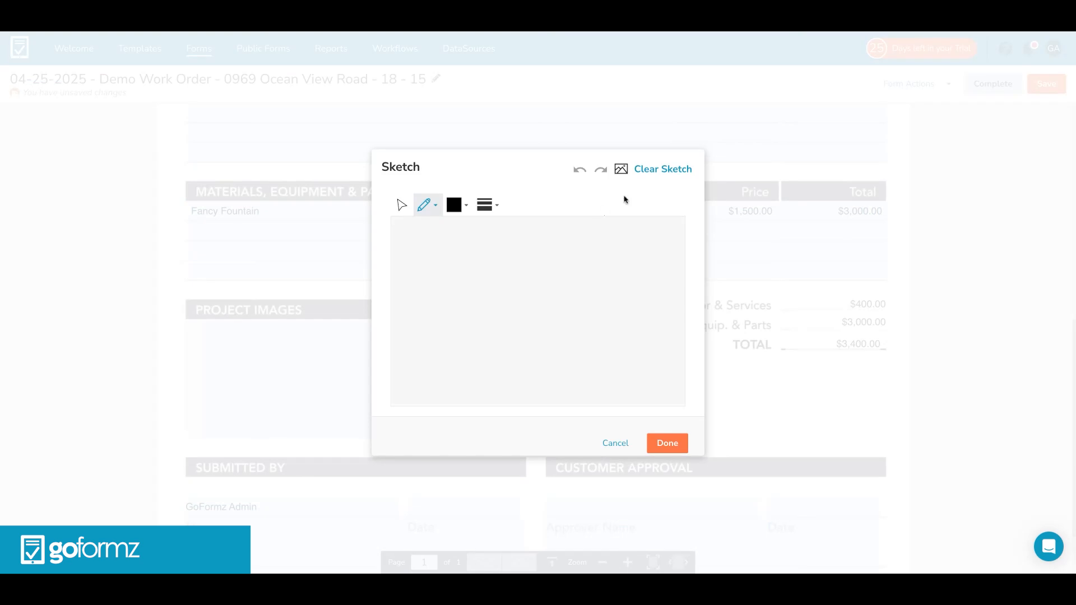
click(621, 170)
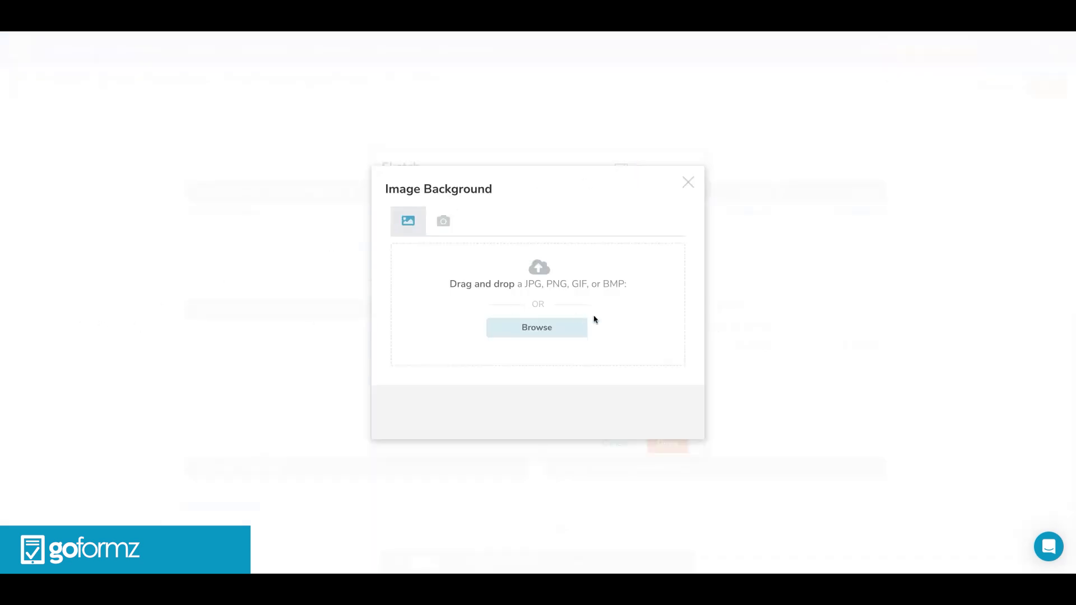
click(537, 332)
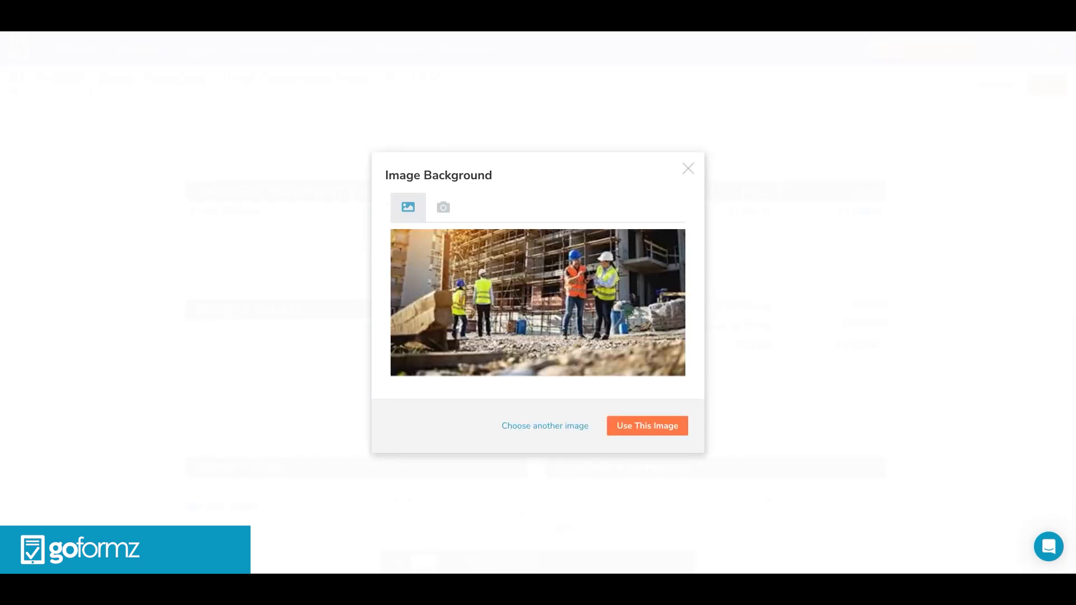
click(642, 430)
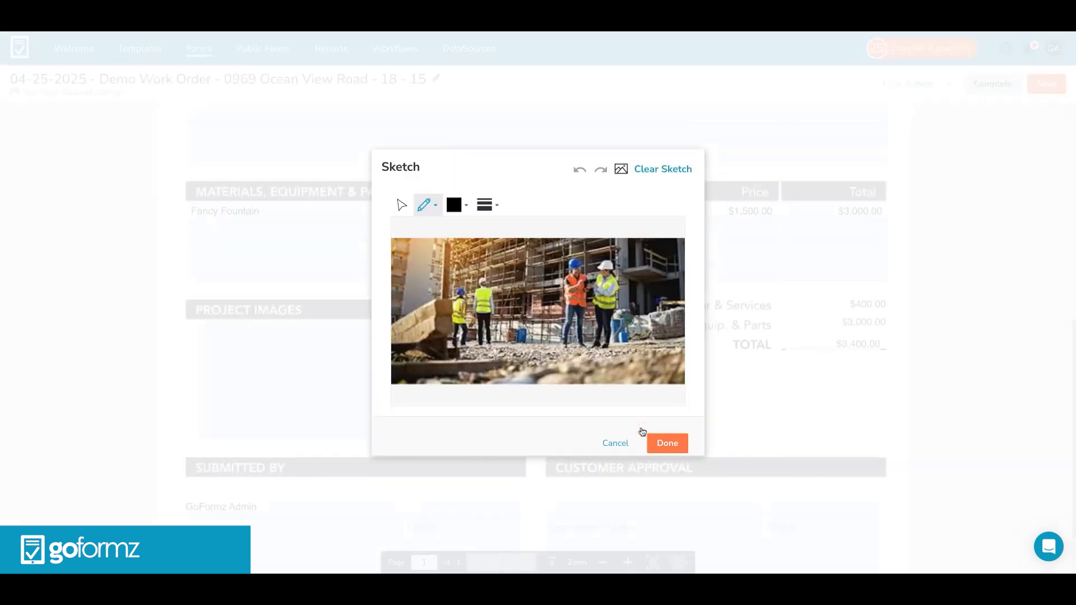
click(669, 447)
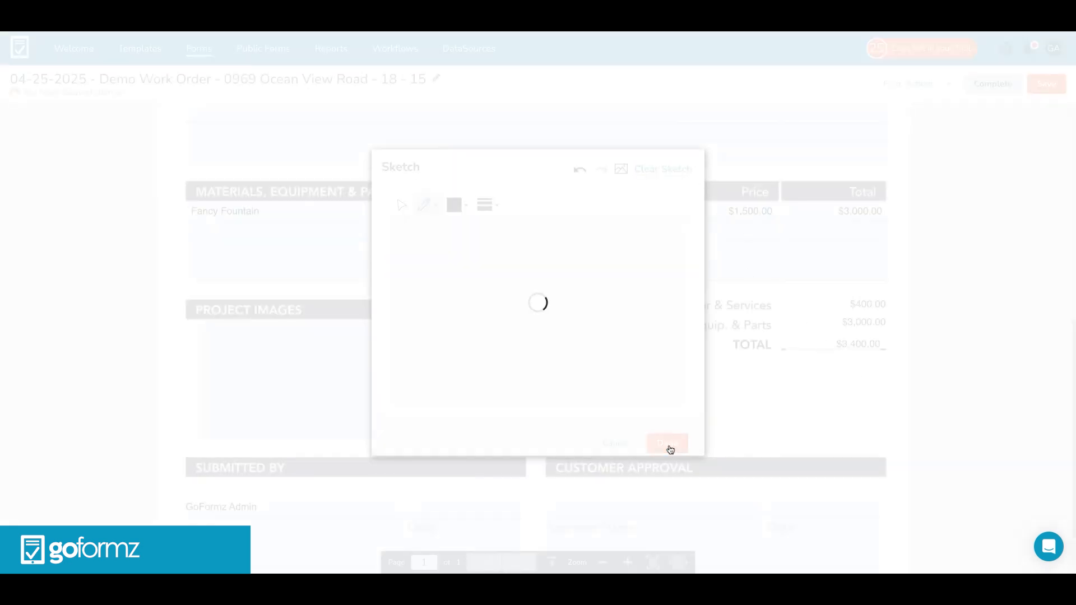
Try to complete the form, and fill in the required Approver Name under Customer Approval with the approver's full name.
scroll(947, 326, down, 2)
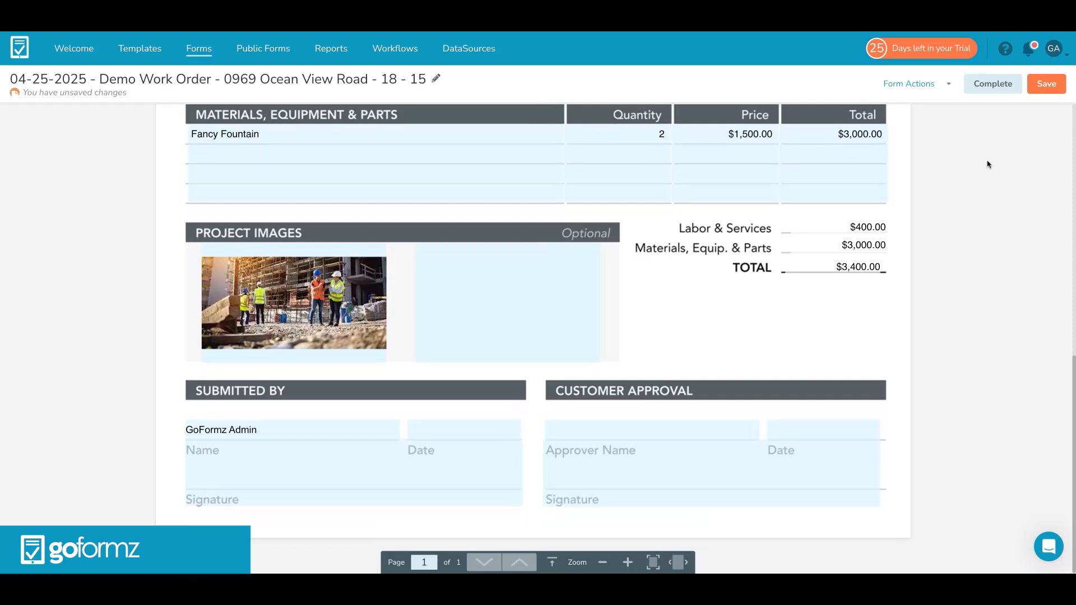
click(1006, 83)
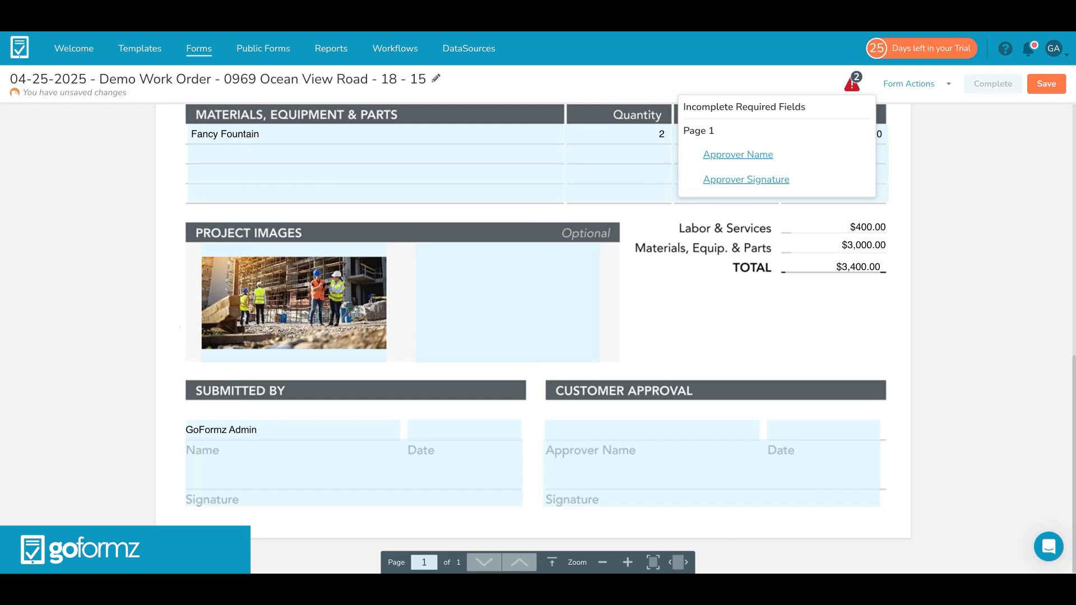
click(651, 430)
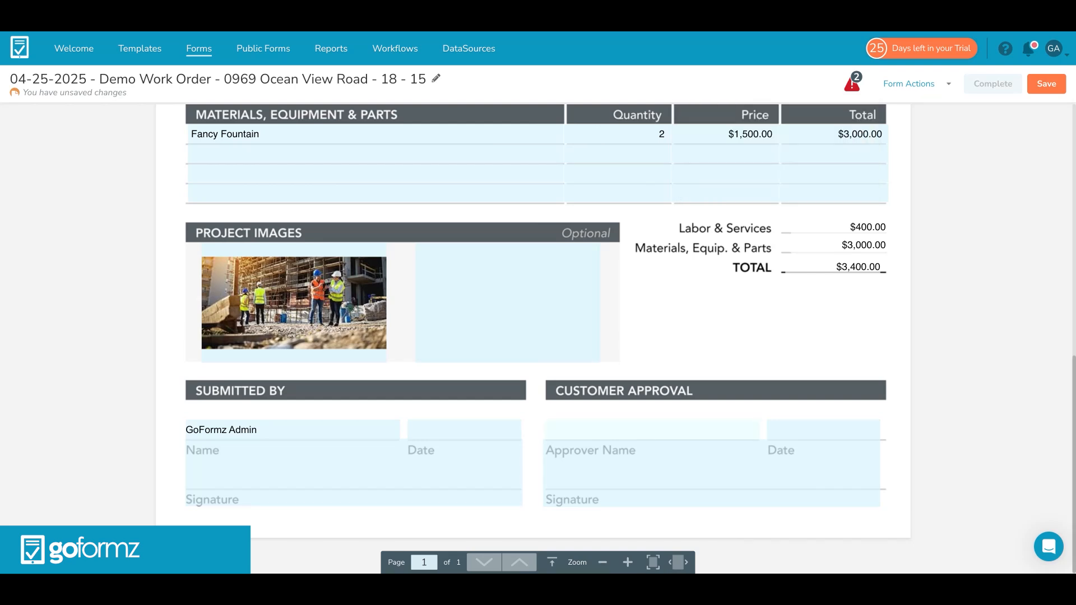
text(John Smith)
Sign the Approver Signature field with a freehand drawn signature and complete the work order form.
click(596, 479)
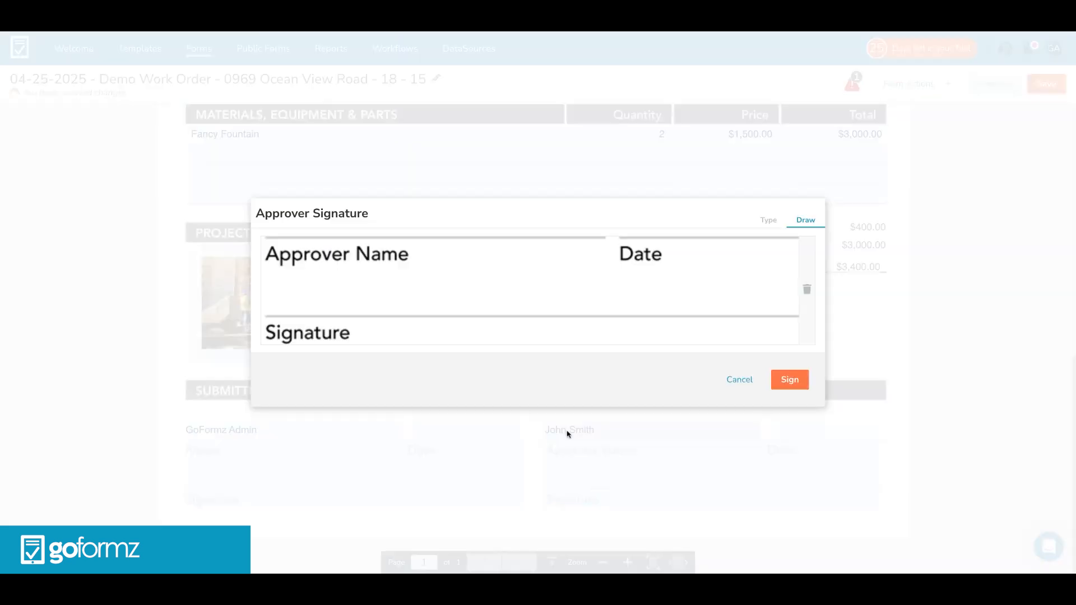
drag(419, 272, 677, 284)
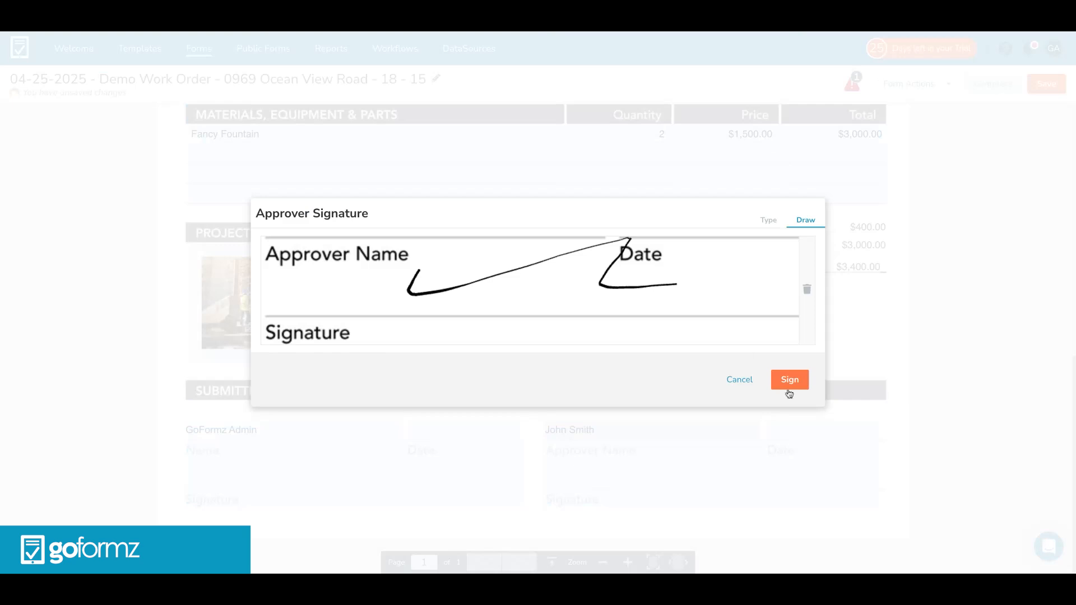
click(792, 387)
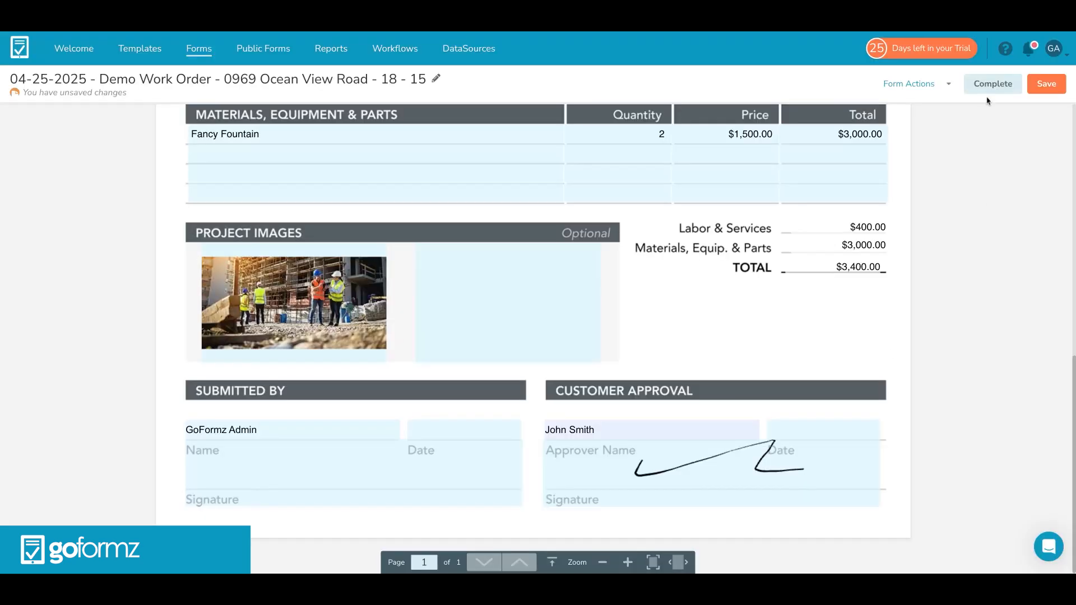
click(988, 86)
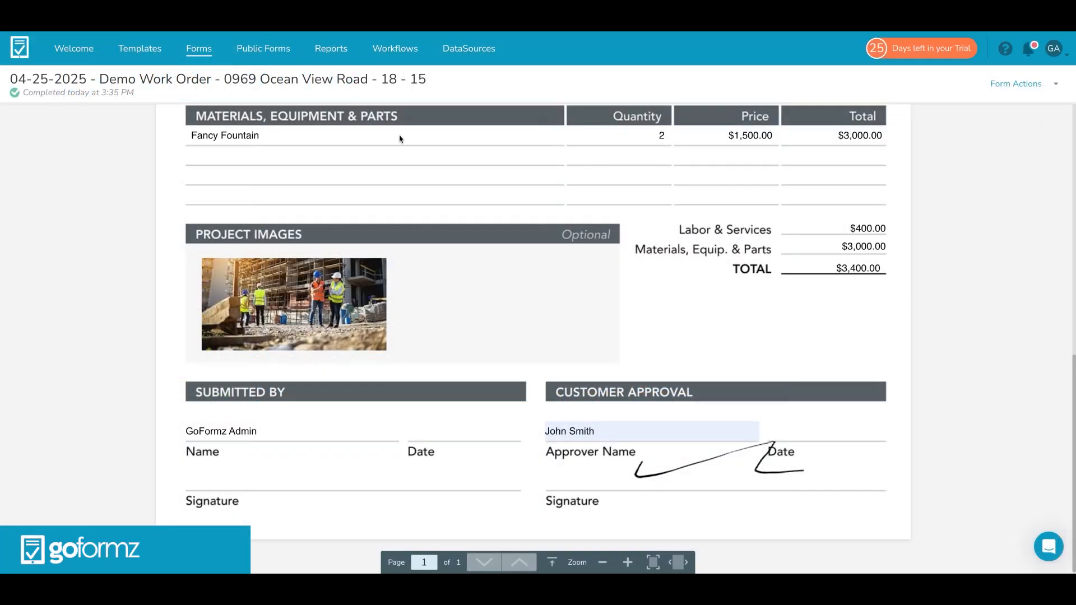
Create a public form from the Demo Work Order (built) template, keeping the default editable fields, no link expiration date and PDF sharing after submission.
click(279, 54)
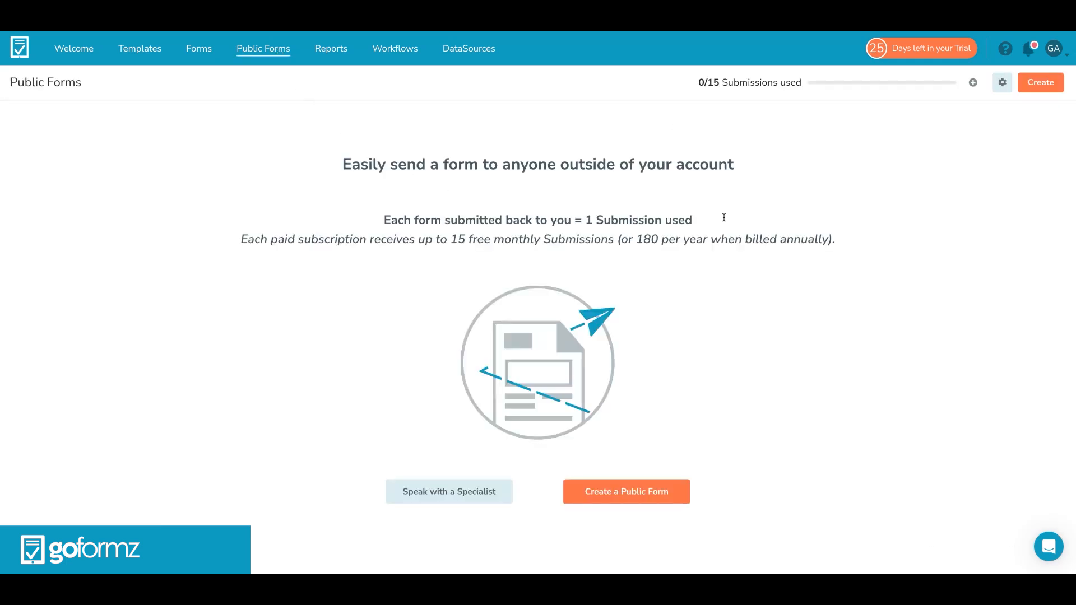
click(1042, 84)
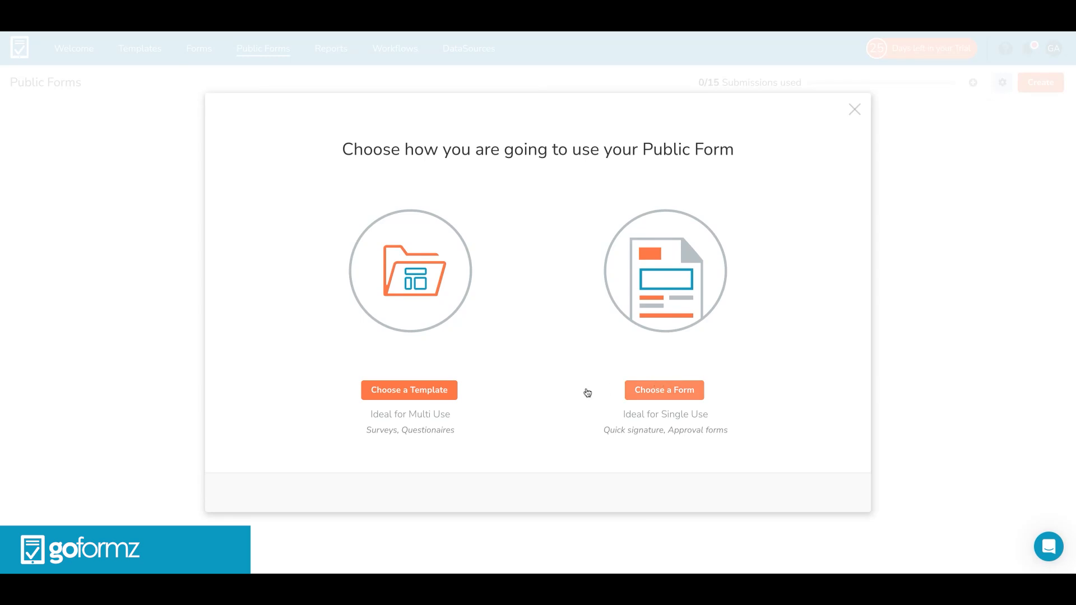
click(407, 389)
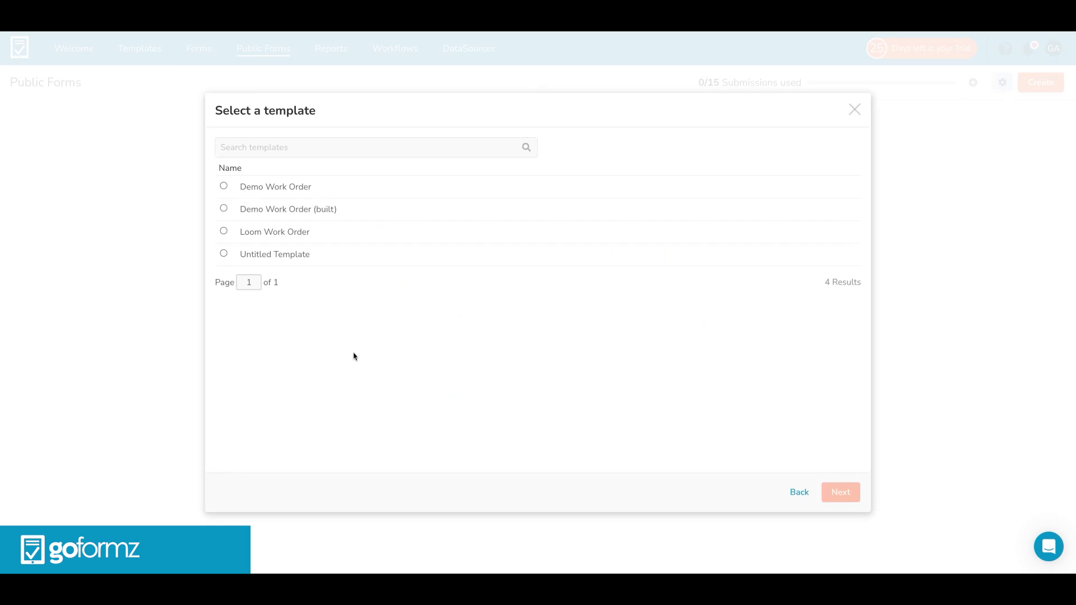
click(264, 211)
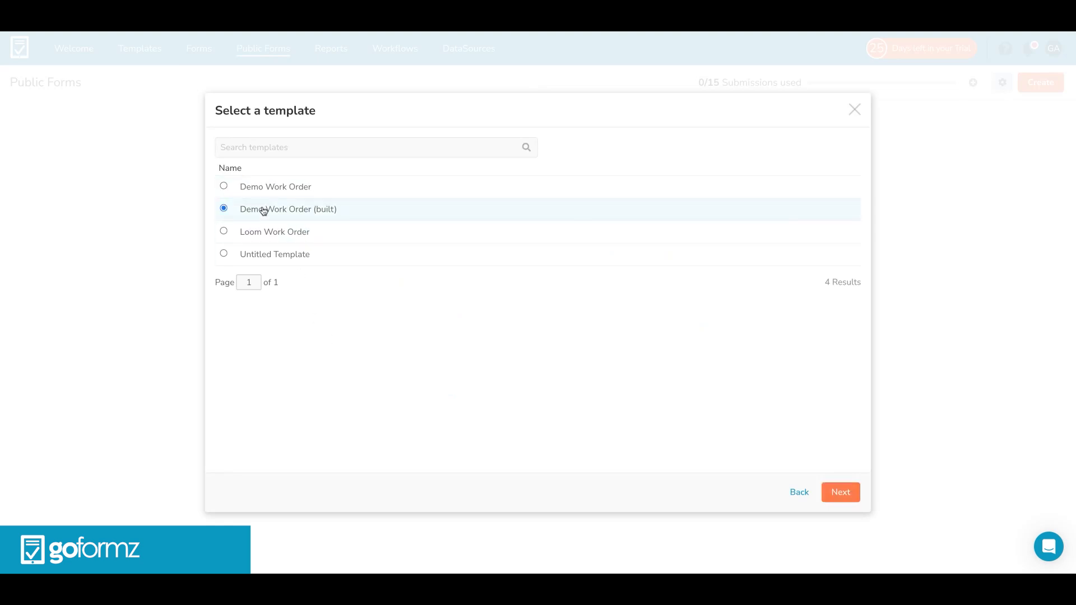
click(834, 491)
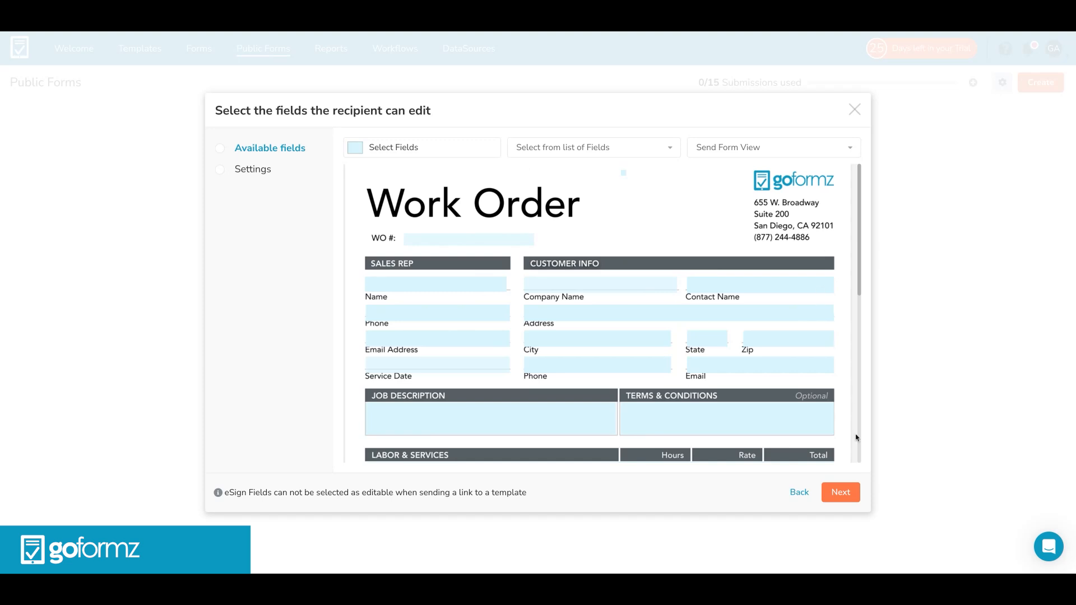
click(839, 499)
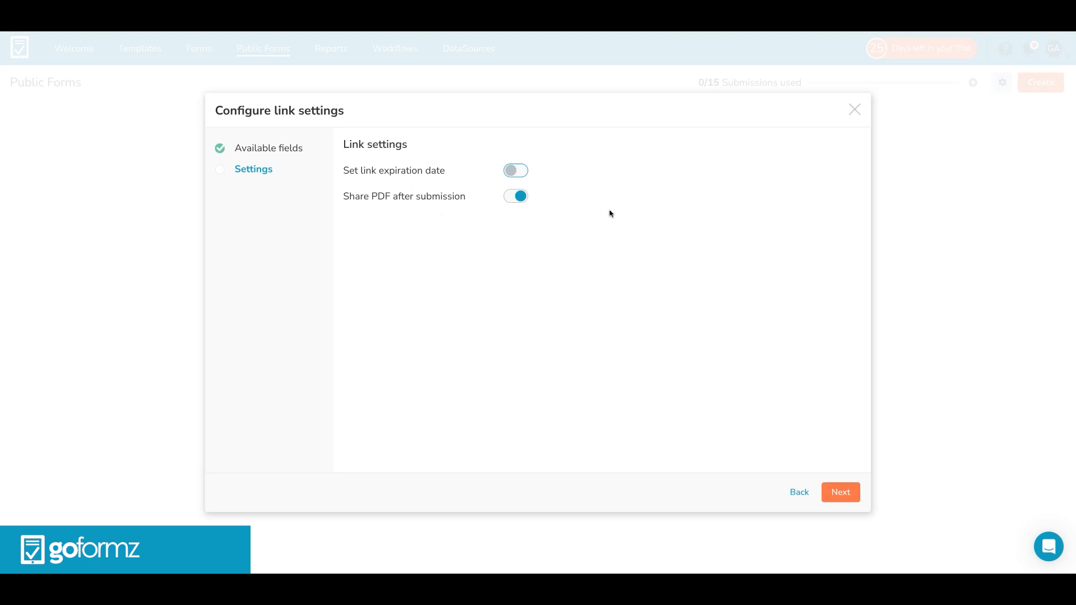
click(836, 489)
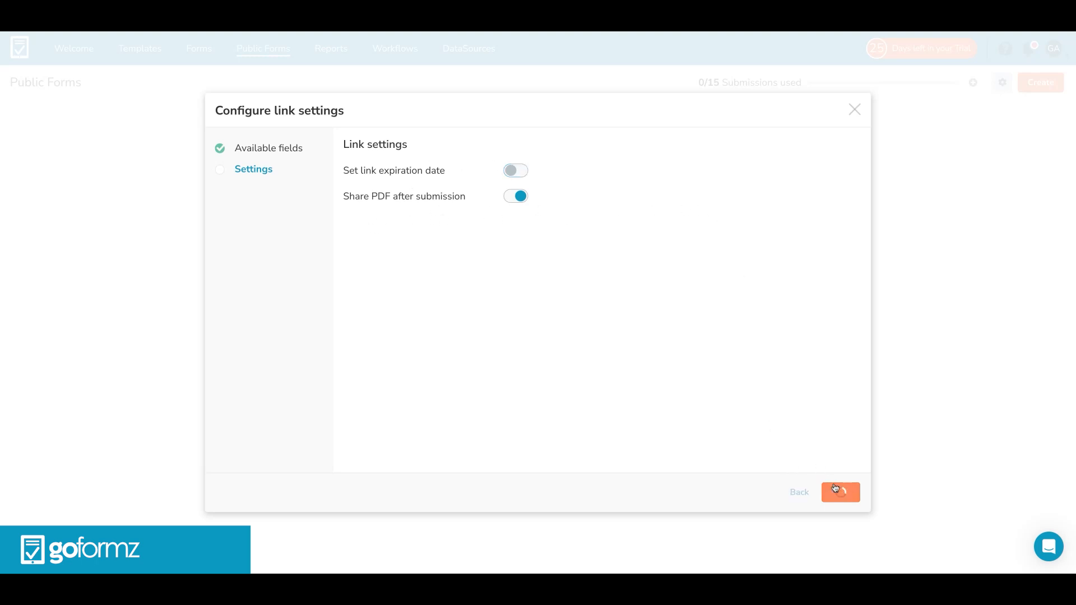